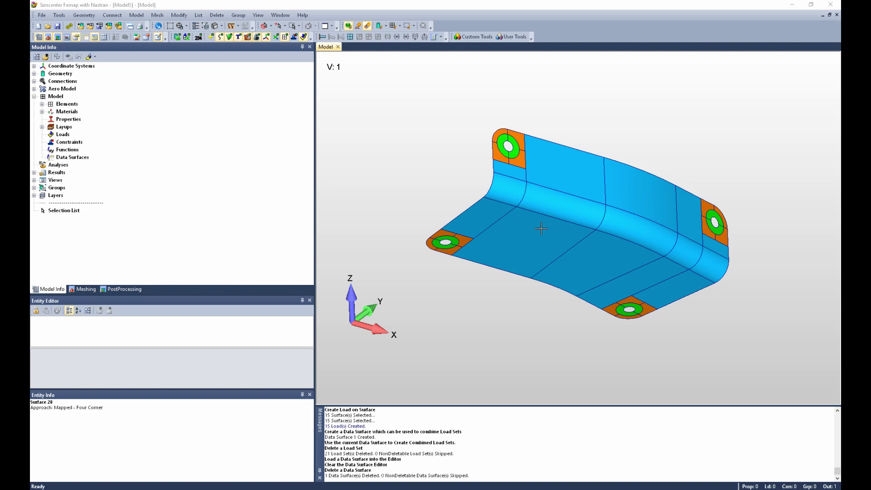
Create load set 1 titled 'X Inertia Load'.
right_click(62, 135)
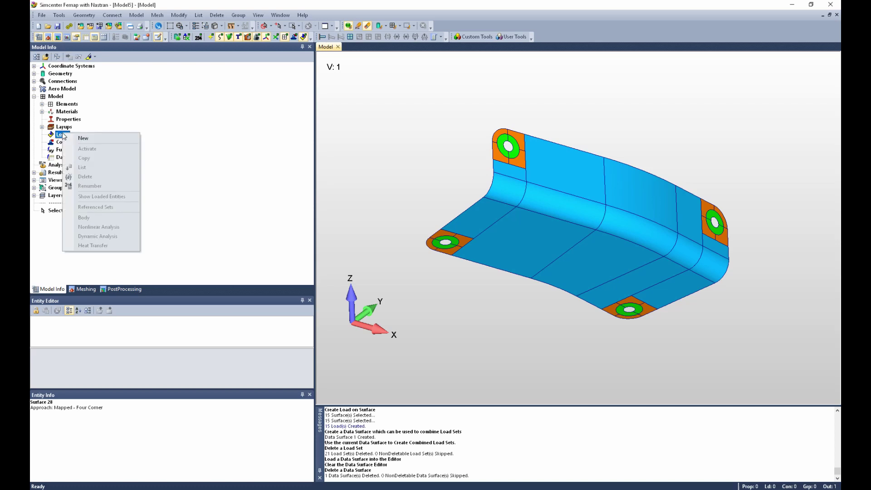
left_click(84, 138)
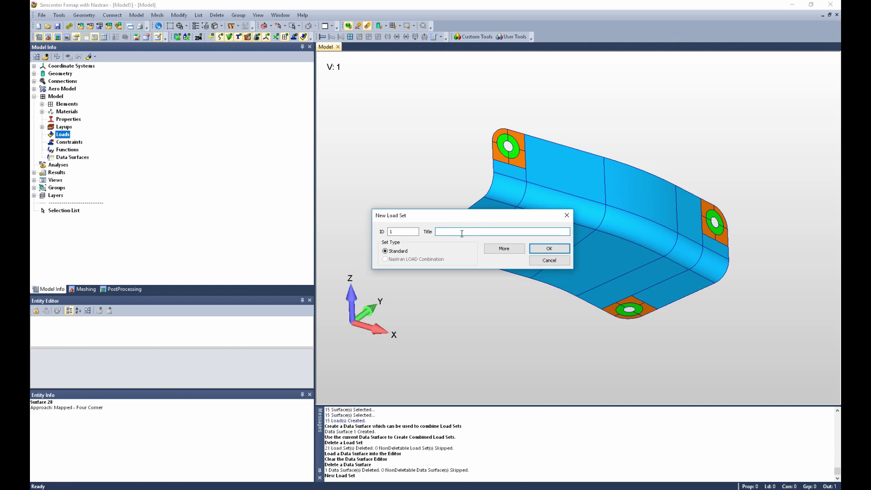
type("X Inertia Load")
key("Return")
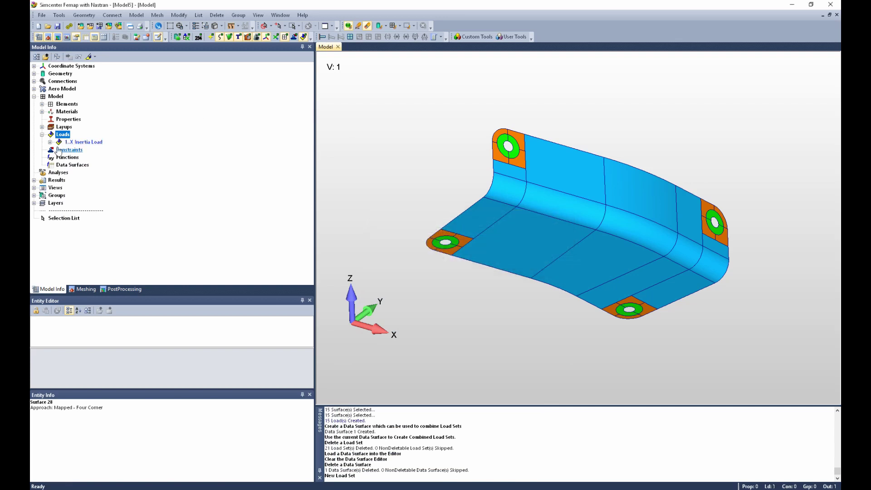
Add a body load to the set with X translational acceleration 8*386.09.
left_click(50, 142)
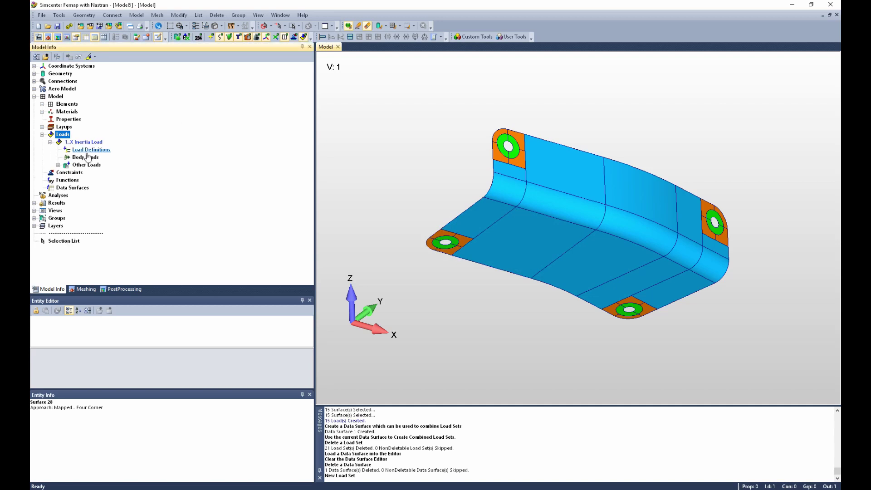
right_click(89, 159)
left_click(98, 166)
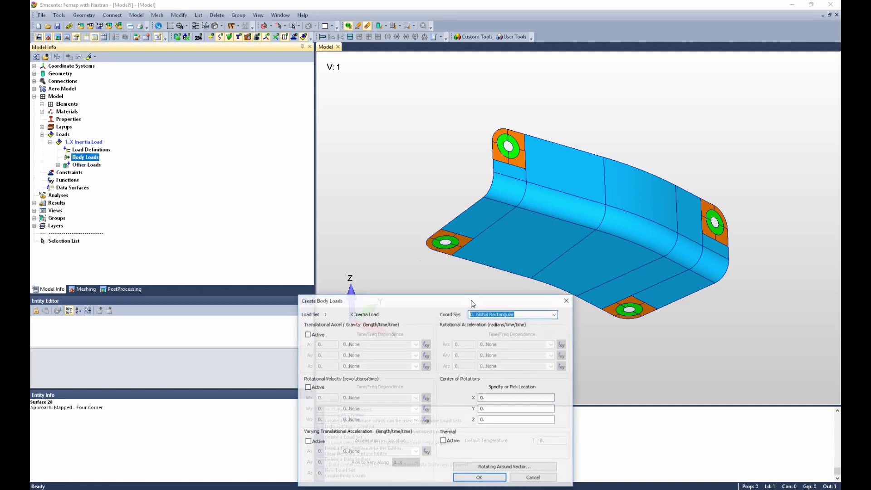
left_click_drag(472, 303, 508, 139)
left_click(380, 174)
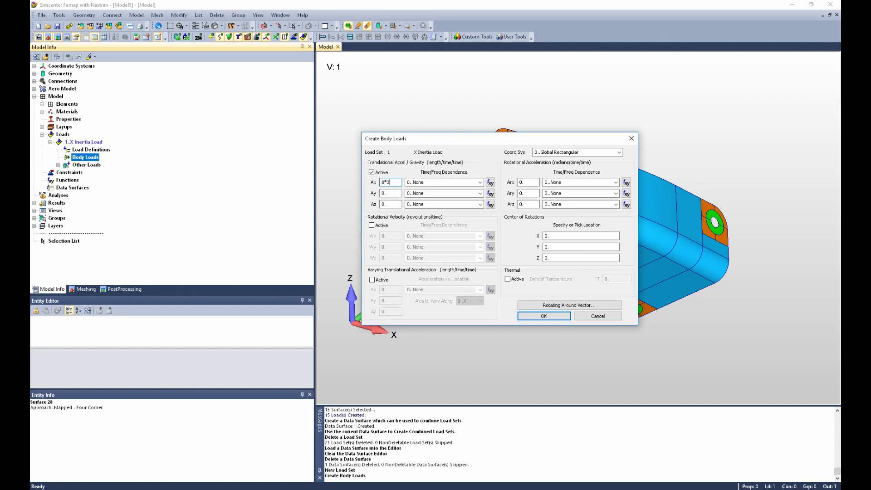
type("6.09")
left_click(552, 316)
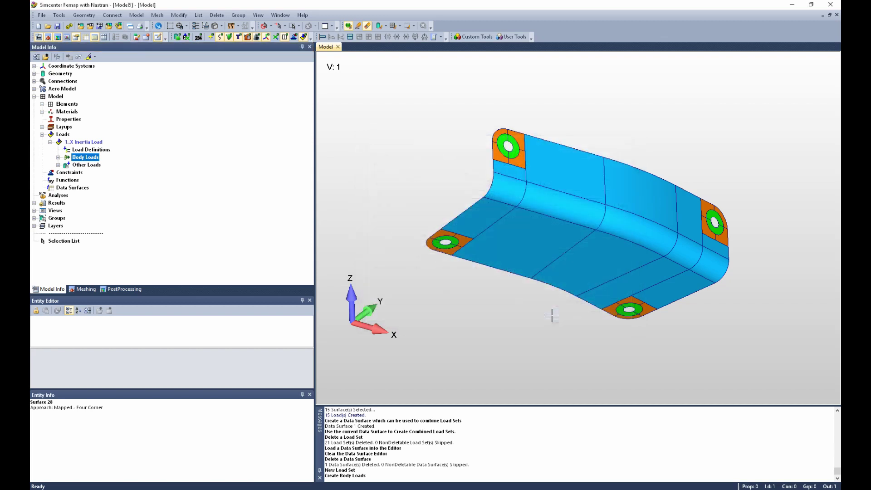
left_click(91, 149)
Create load set 2 titled 'Y Inertia Load'.
left_click(50, 142)
right_click(59, 135)
left_click(74, 139)
left_click_drag(437, 439, 437, 303)
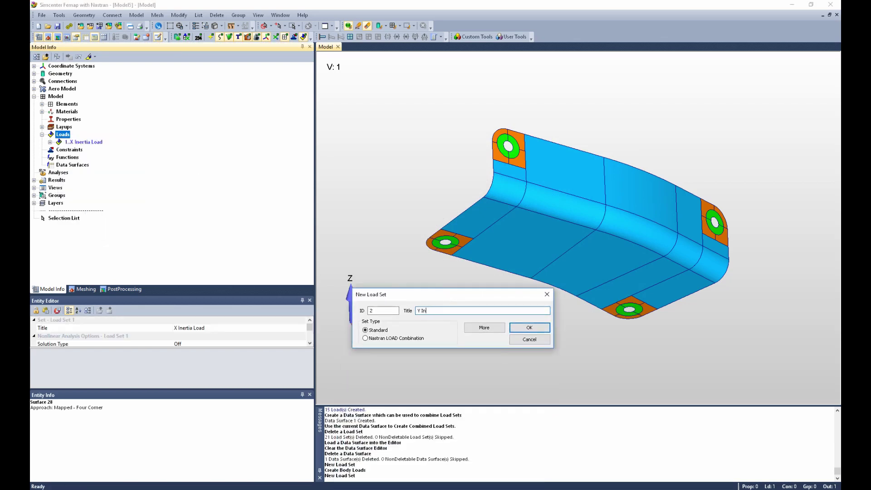
type("Y Inertia Load")
key("Return")
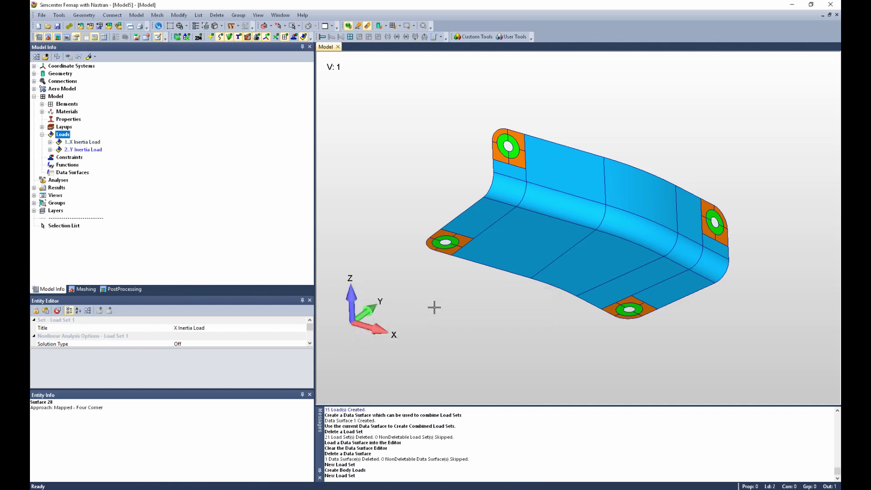
Add a body load to the set with Y translational acceleration 10*386.09.
left_click(49, 149)
right_click(77, 166)
left_click(89, 170)
left_click_drag(388, 184, 388, 176)
left_click(316, 208)
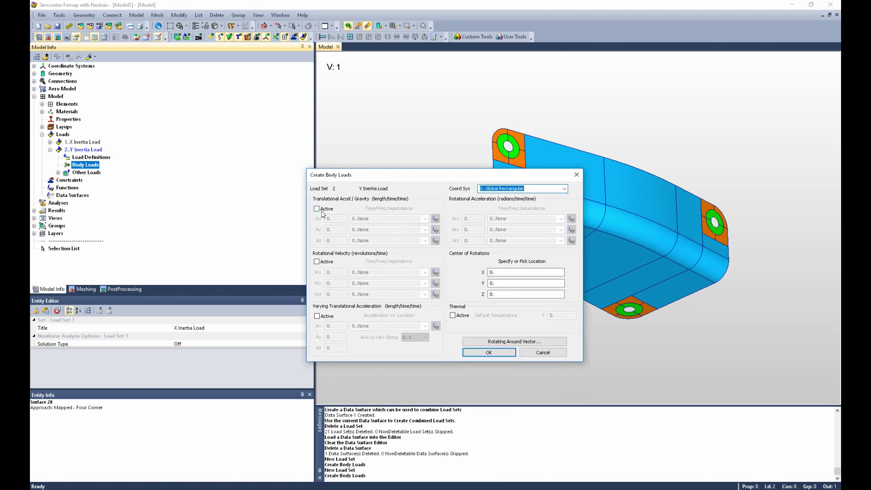
key("Tab")
key("Tab")
type("10*386.09")
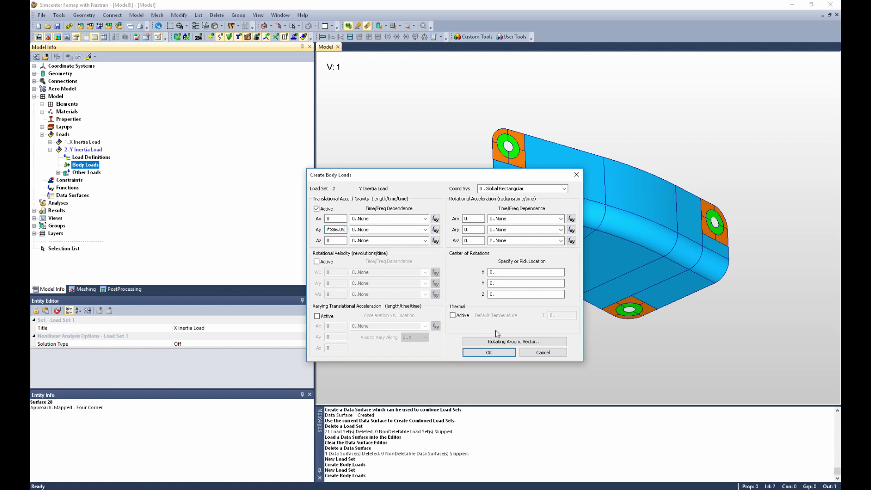
left_click(489, 351)
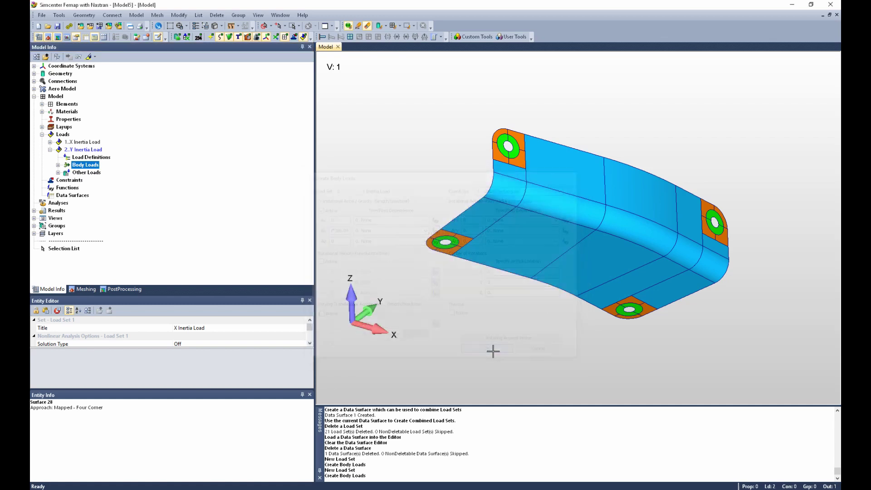
left_click(50, 149)
right_click(62, 134)
Create load set 3 titled 'Z Inertia Load'.
left_click(81, 137)
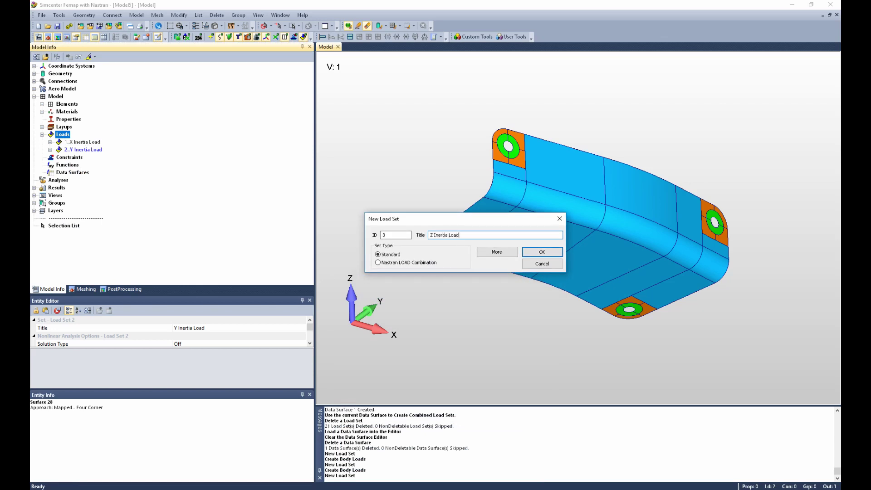
key("Return")
left_click(50, 157)
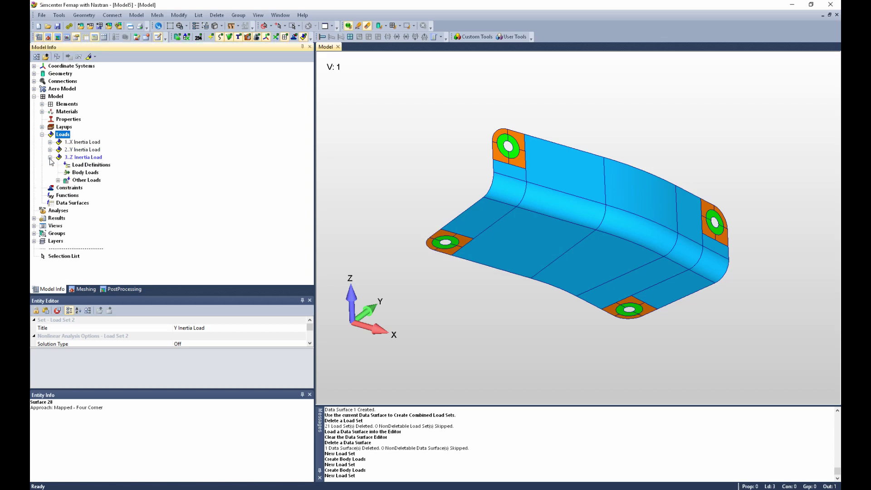
Add a body load to the set with Z translational acceleration 12*386.09.
right_click(85, 173)
left_click(96, 180)
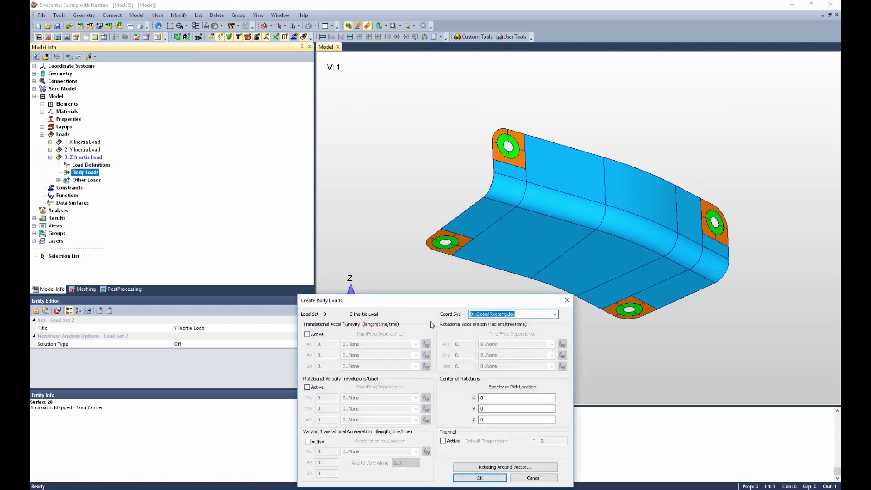
left_click(337, 220)
left_click(356, 252)
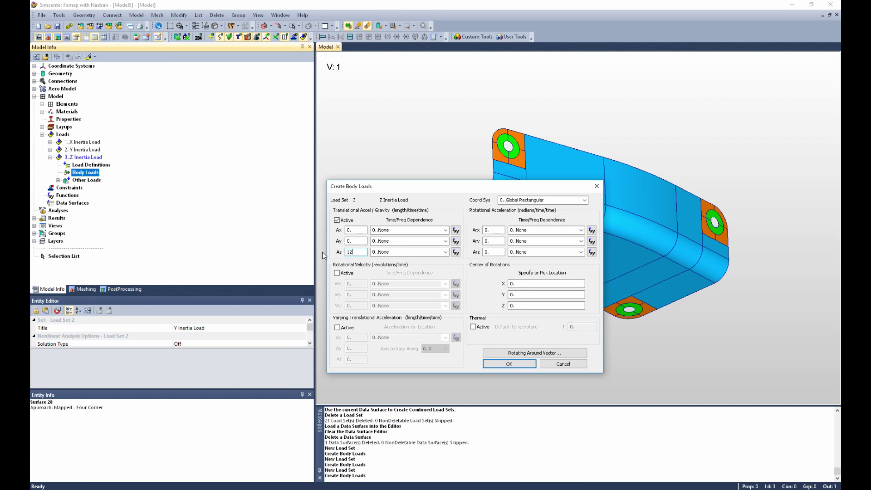
type("12*386.09")
key("Return")
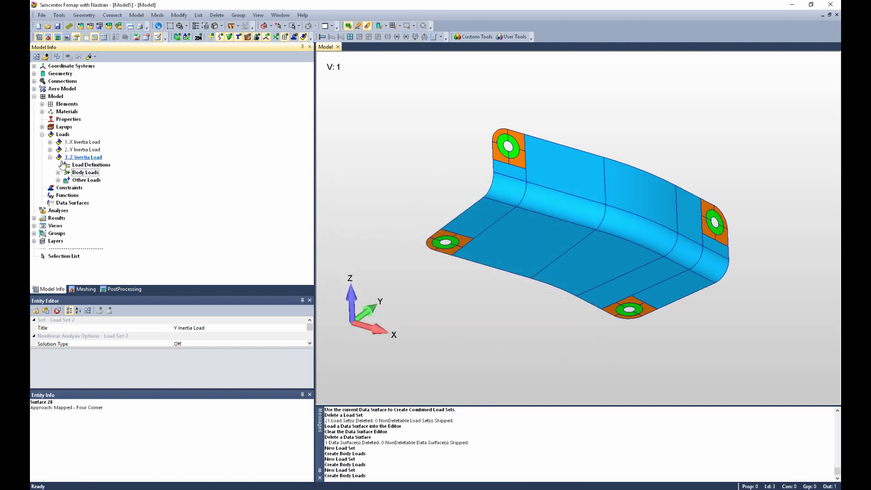
left_click(50, 157)
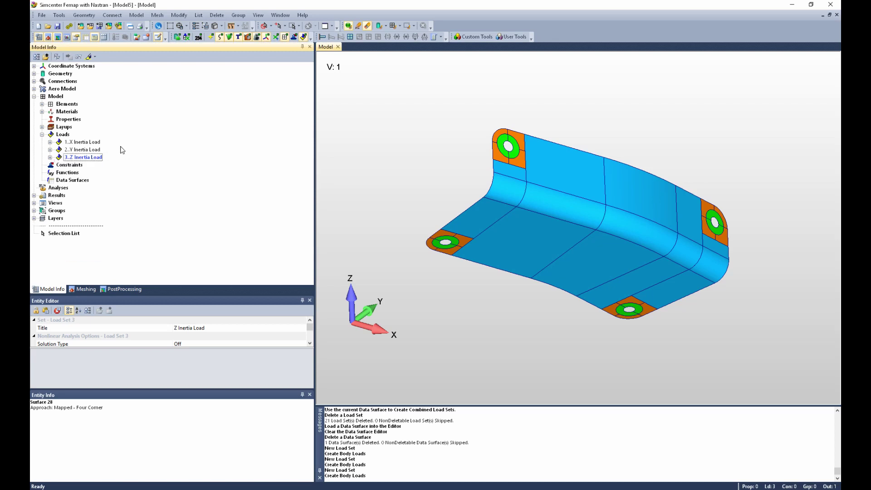
Create load set 4 titled '10 psi'.
right_click(63, 136)
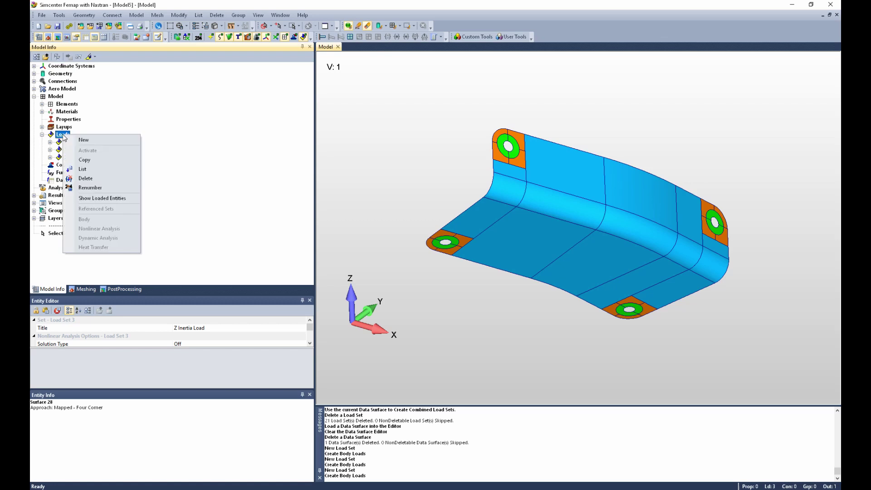
left_click(82, 141)
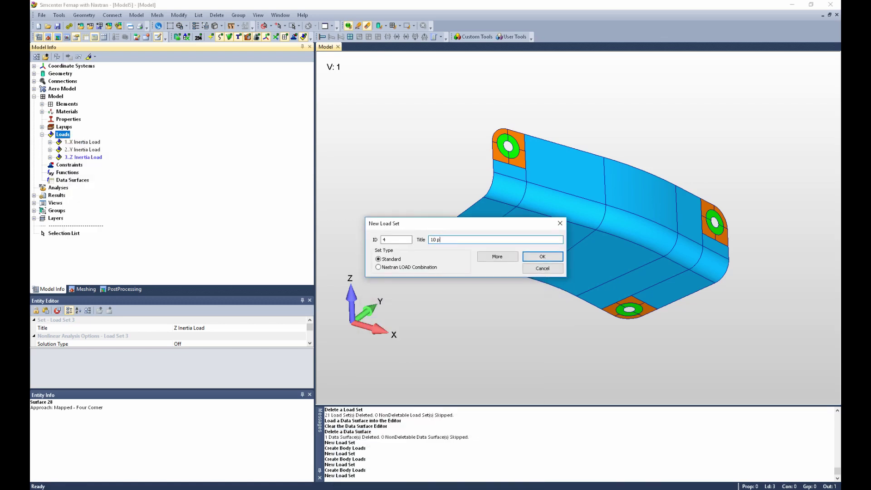
type("10 psi")
key("Return")
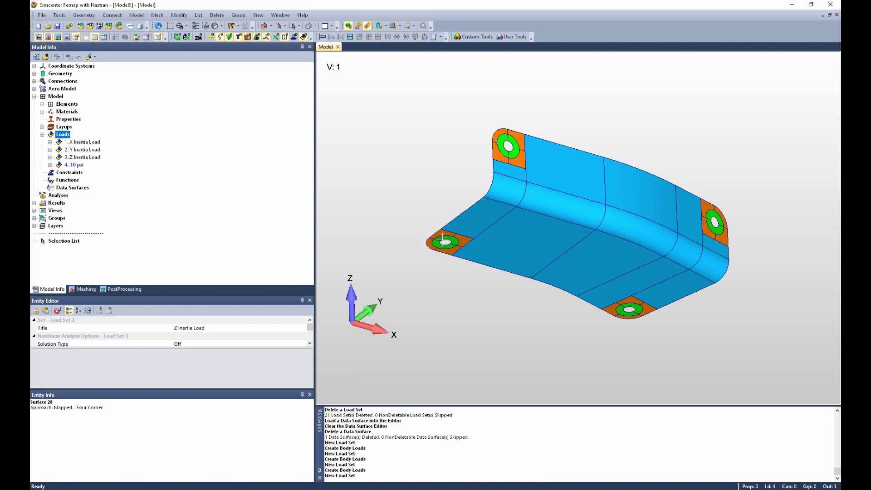
Start a load on surfaces and select the 15 bracket surfaces.
left_click(50, 165)
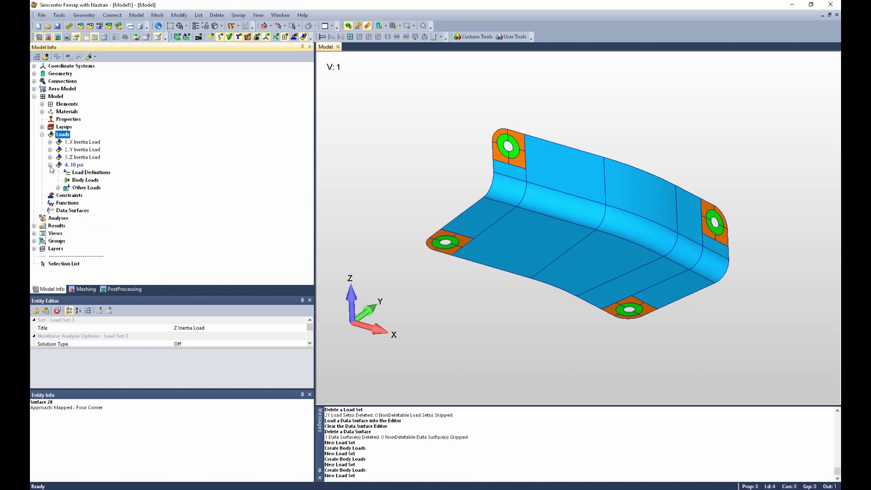
right_click(85, 174)
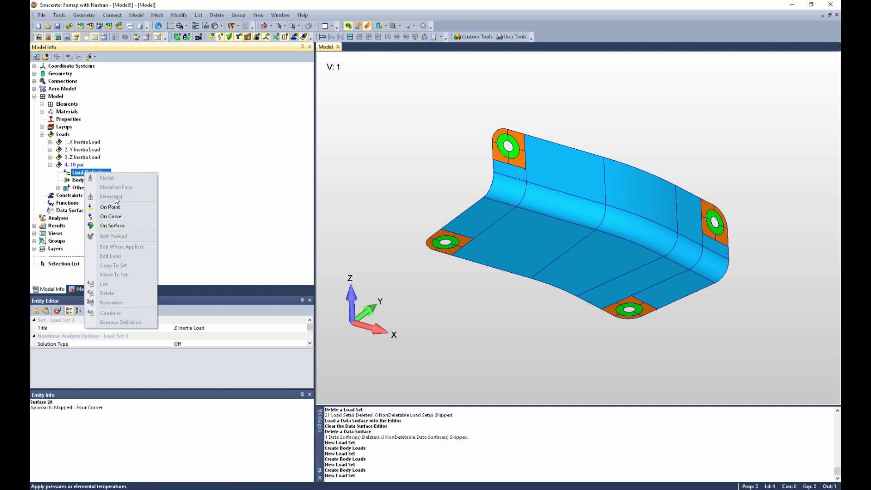
left_click(120, 225)
left_click(479, 226)
left_click(507, 191)
left_click(509, 171)
left_click(564, 170)
left_click(564, 207)
left_click(545, 241)
left_click(619, 241)
left_click(628, 228)
left_click(641, 200)
left_click(698, 218)
left_click(686, 253)
left_click(672, 290)
left_click(633, 282)
left_click(712, 266)
left_click(715, 246)
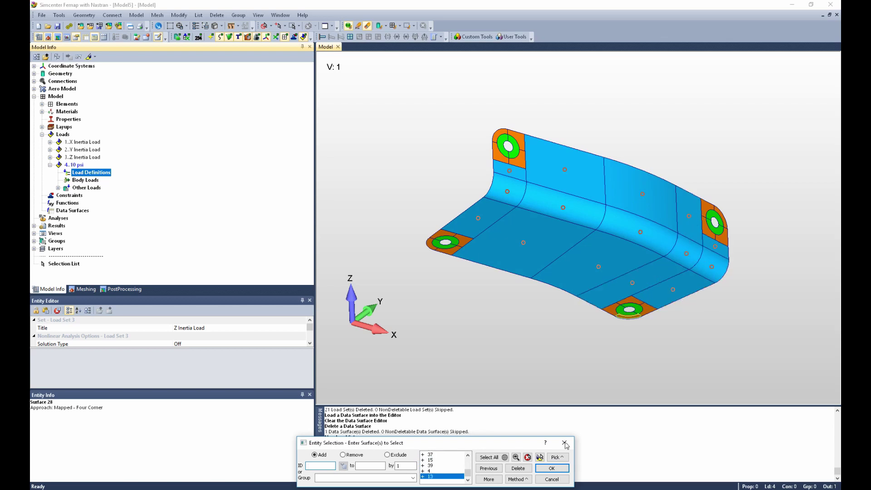
left_click(539, 457)
left_click(551, 468)
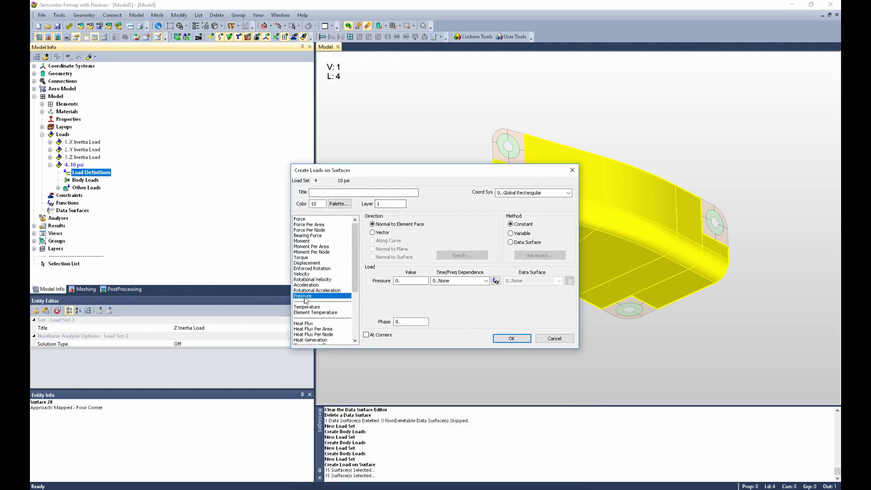
Set the pressure value to 10 to create the surface pressure loads.
left_click(411, 280)
type("1")
left_click(509, 340)
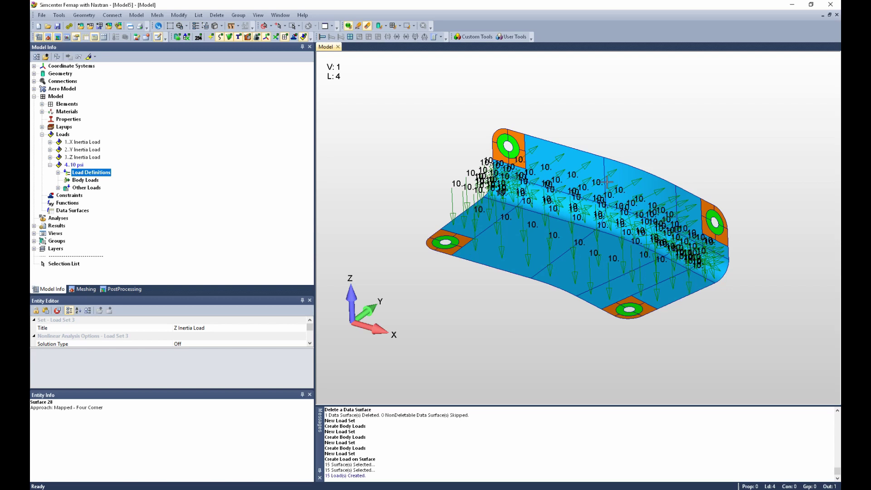
left_click(50, 165)
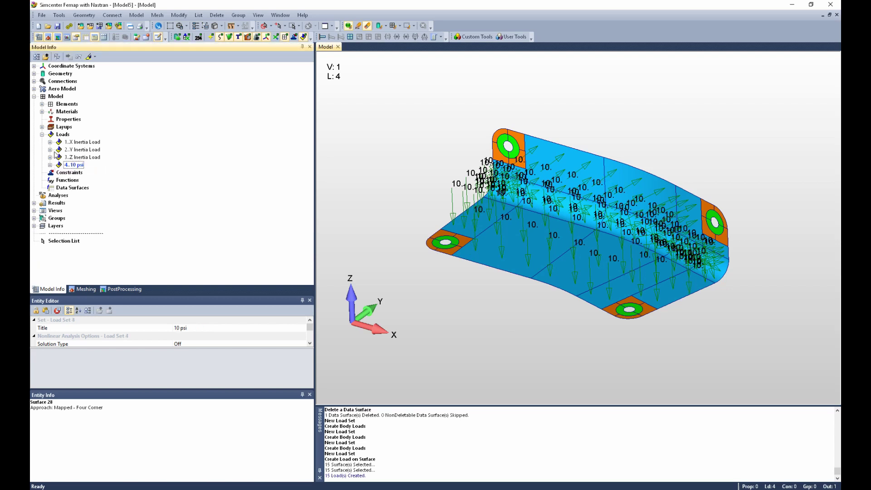
Create load set 5 titled '-12 psi'.
right_click(62, 136)
left_click(78, 139)
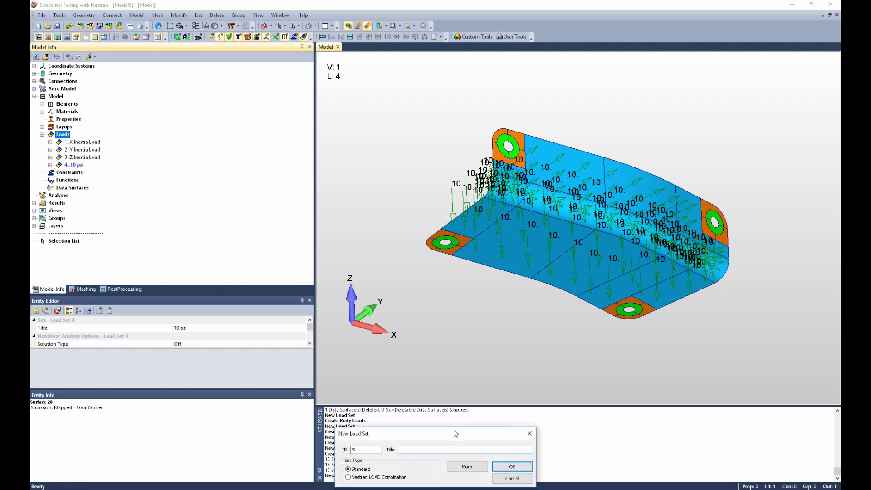
left_click_drag(494, 400, 472, 249)
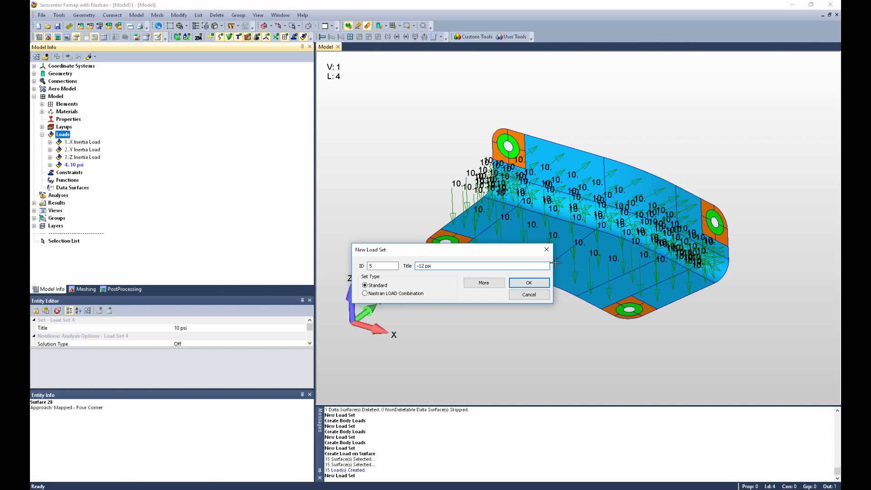
left_click(522, 283)
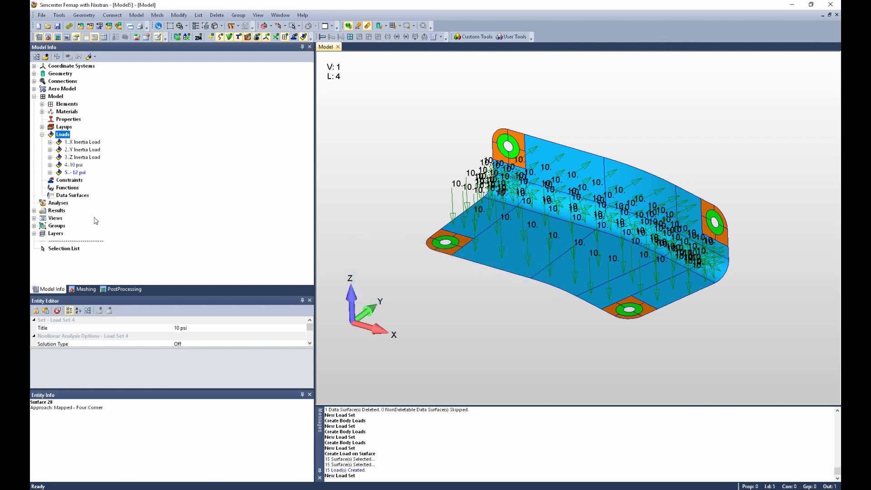
Apply a -12 pressure to the previously selected 15 bracket surfaces.
left_click(50, 173)
right_click(78, 181)
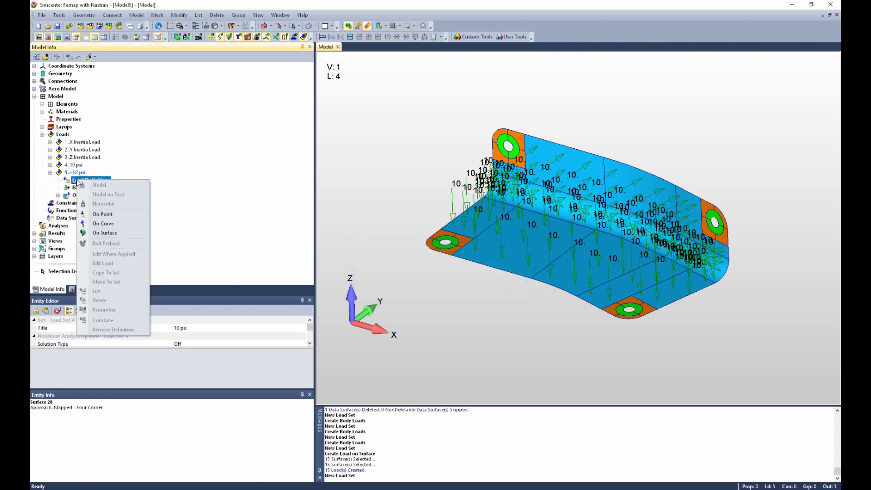
left_click(115, 232)
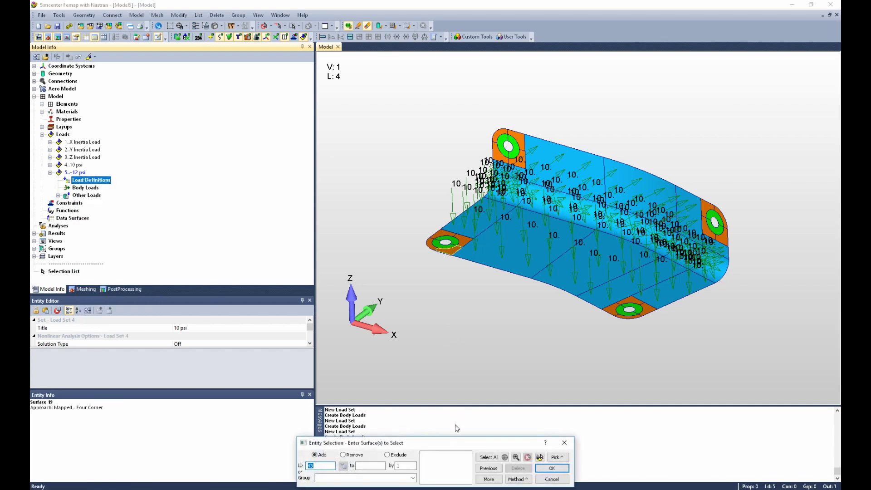
left_click_drag(456, 443, 473, 250)
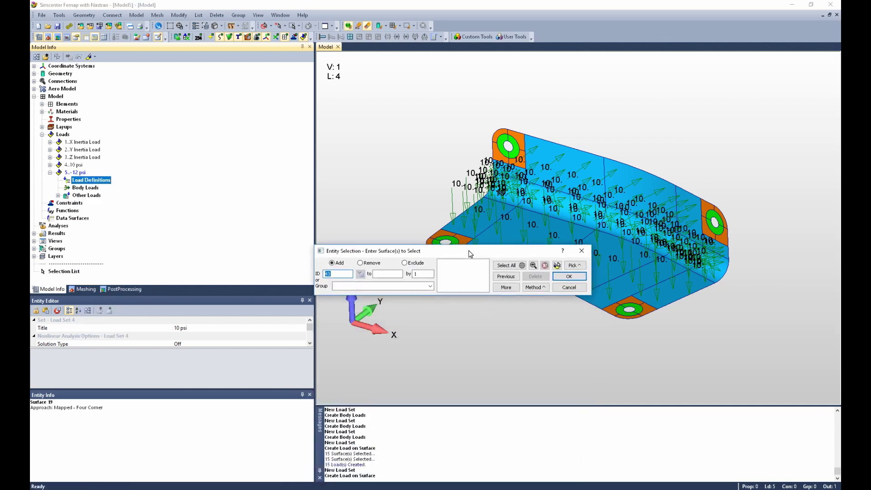
left_click(511, 278)
left_click(580, 276)
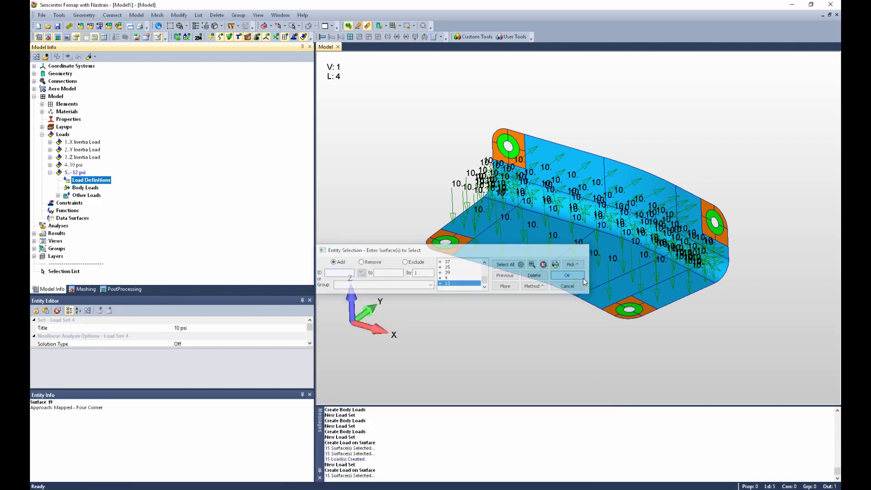
left_click(413, 419)
left_click_drag(412, 419, 370, 419)
type("-12")
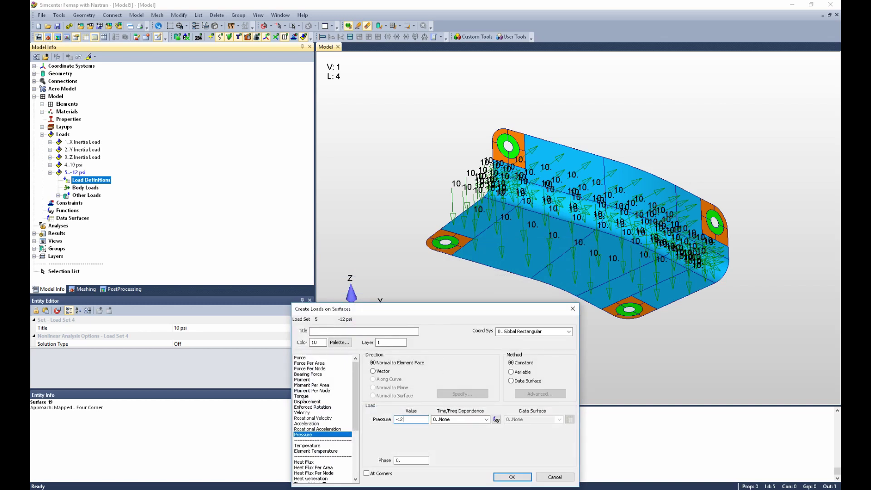
key("Return")
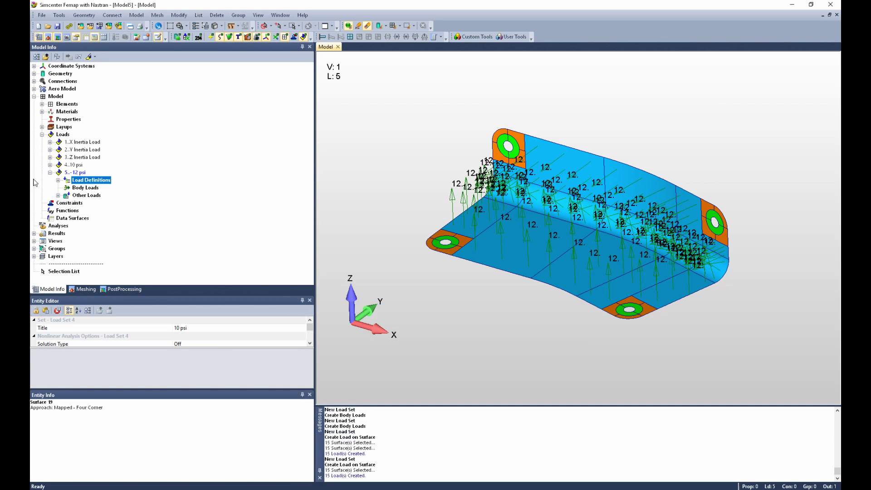
left_click(50, 172)
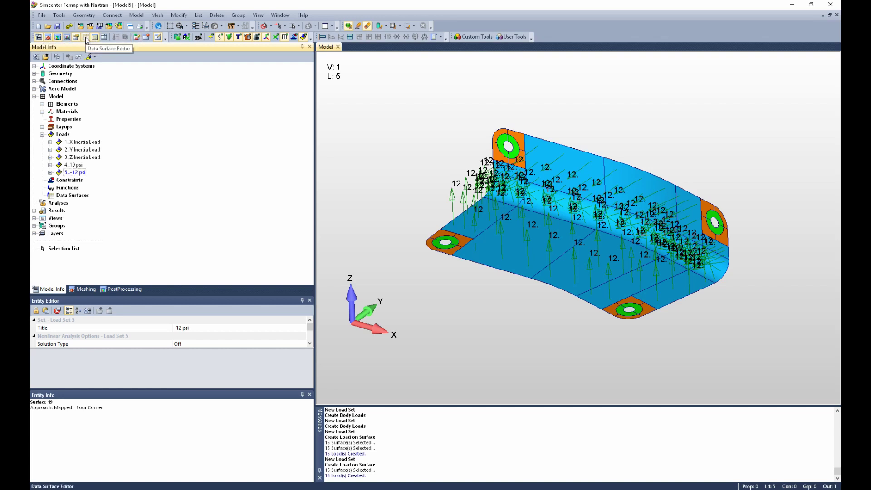
left_click(58, 16)
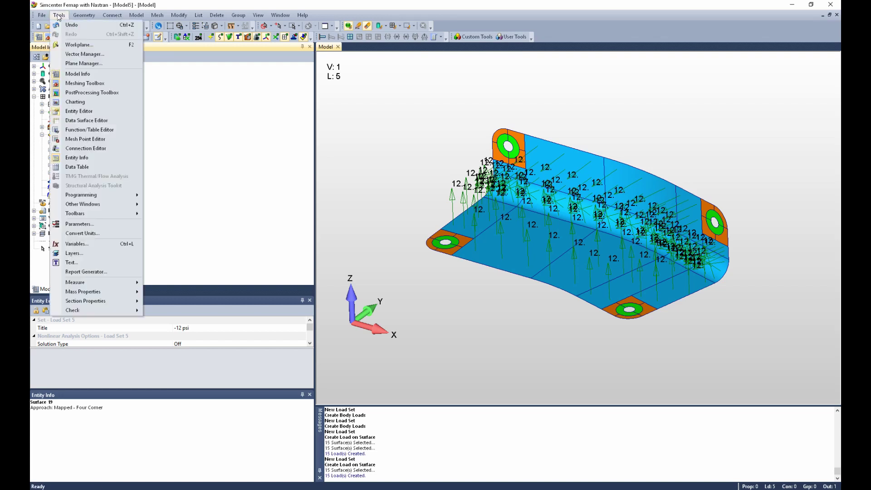
Open the Data Surface Editor and start a Load Set Combination data surface.
left_click(80, 120)
left_click_drag(425, 94, 334, 94)
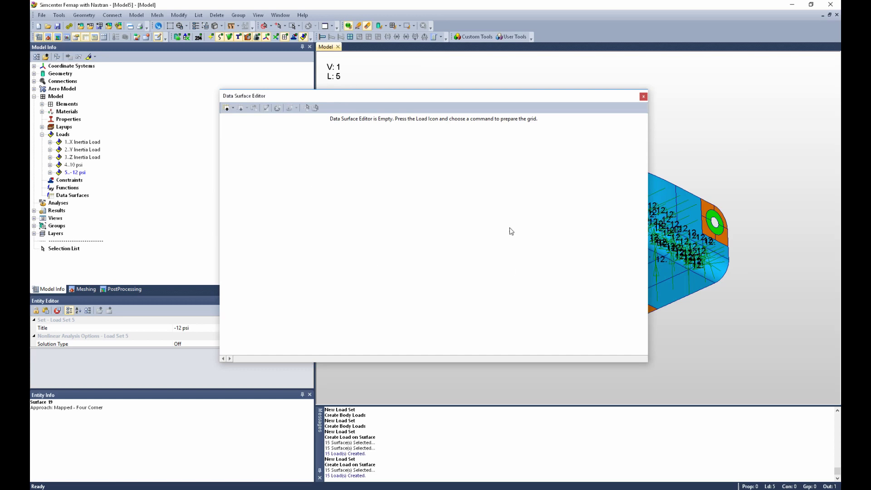
left_click(233, 109)
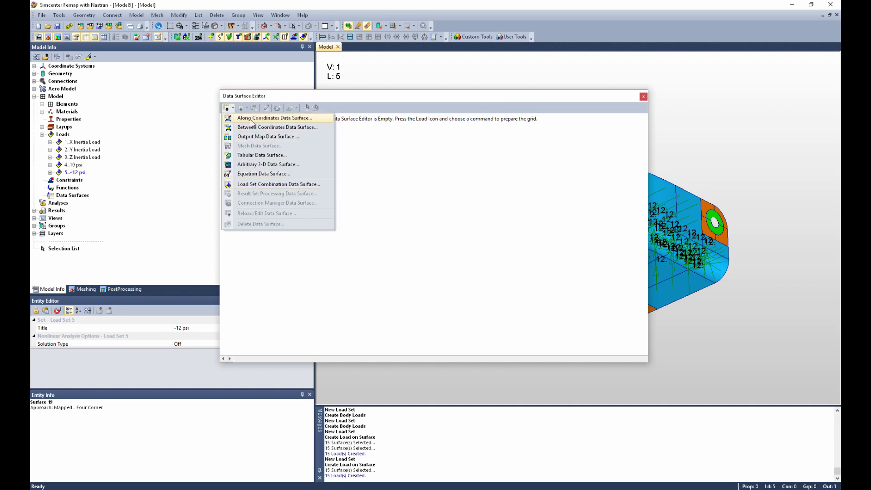
left_click(254, 184)
left_click_drag(446, 419, 431, 230)
Define data surface ID 1, titled 'Load Combinations', with 16 initial rows.
type("1")
left_click(414, 241)
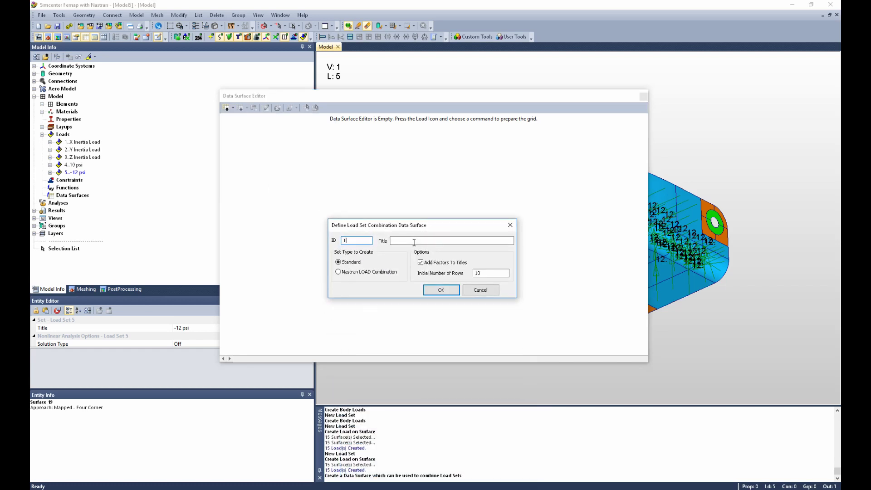
type("Load Combinations")
double_click(481, 273)
type("1")
left_click(441, 289)
Include all five load sets as factor columns in the combination table.
left_click_drag(397, 303, 399, 177)
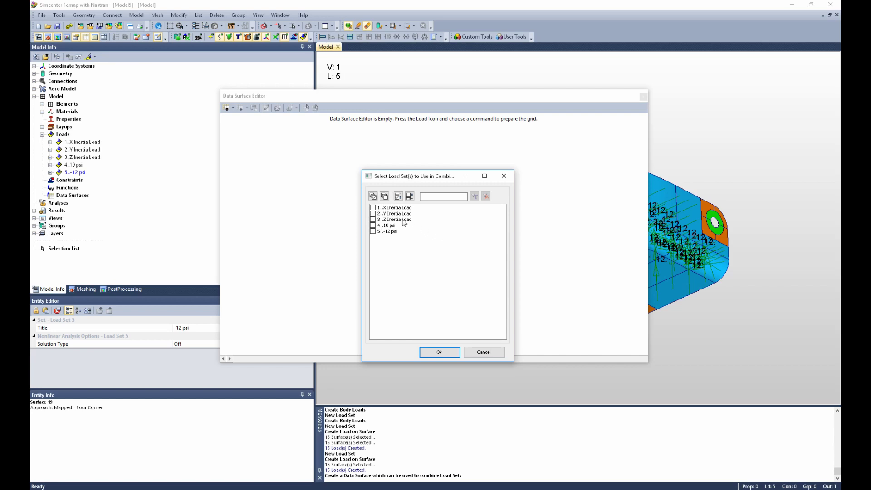
left_click(372, 196)
left_click(439, 352)
left_click(243, 149)
Enter Set IDs 101 through 116 down the table's 16 rows.
type("101")
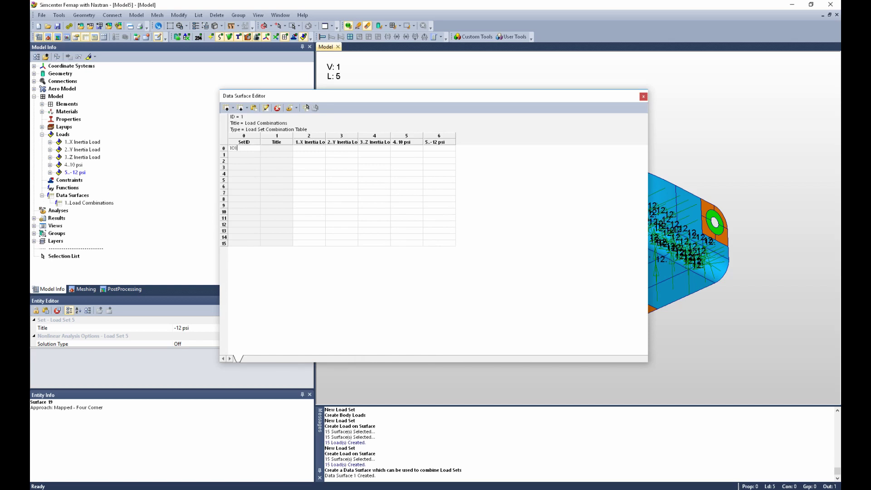
key("Return")
key("Return")
type("103")
key("Return")
type("104")
key("Return")
type("105")
key("Return")
type("106")
key("Return")
type("107")
key("Return")
type("108")
key("Return")
type("109")
key("Return")
type("110")
key("Return")
type("111")
key("Return")
type("112")
key("Return")
type("113")
key("Return")
type("114")
key("Return")
type("115")
key("Return")
type("116")
left_click(331, 276)
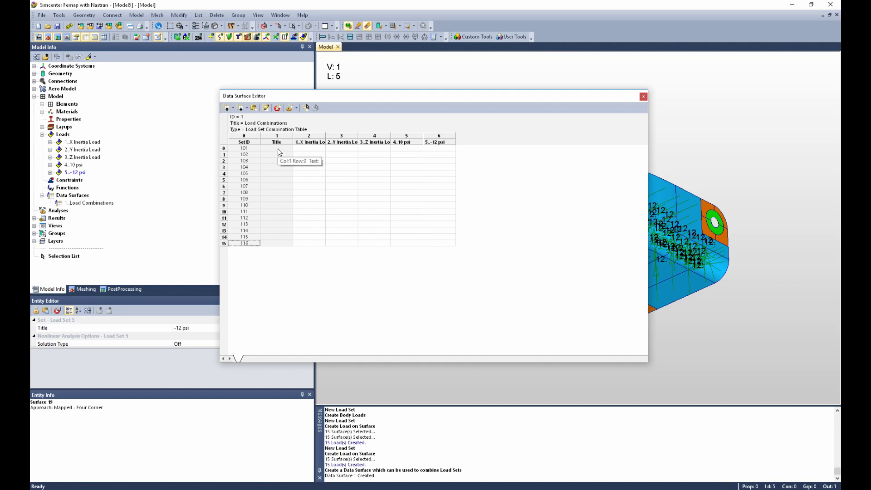
left_click(310, 150)
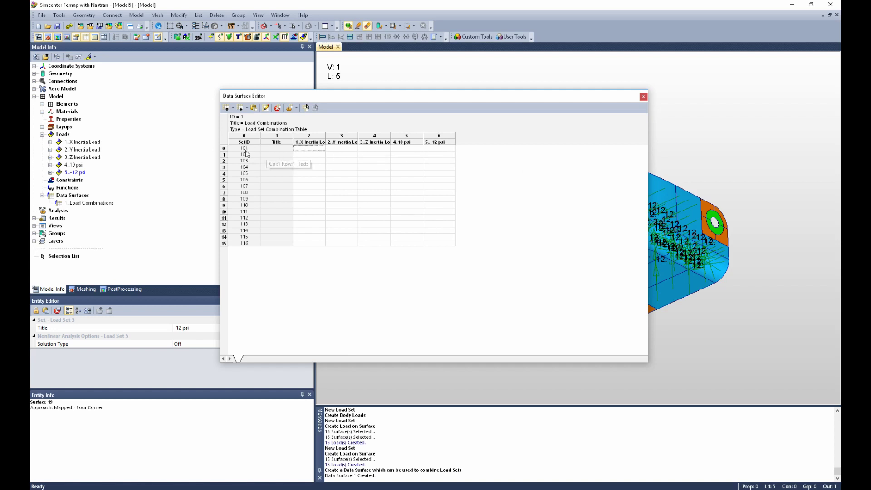
Enter a factor of 1 in the X, Y and Z inertia cells for set 101.
type("1")
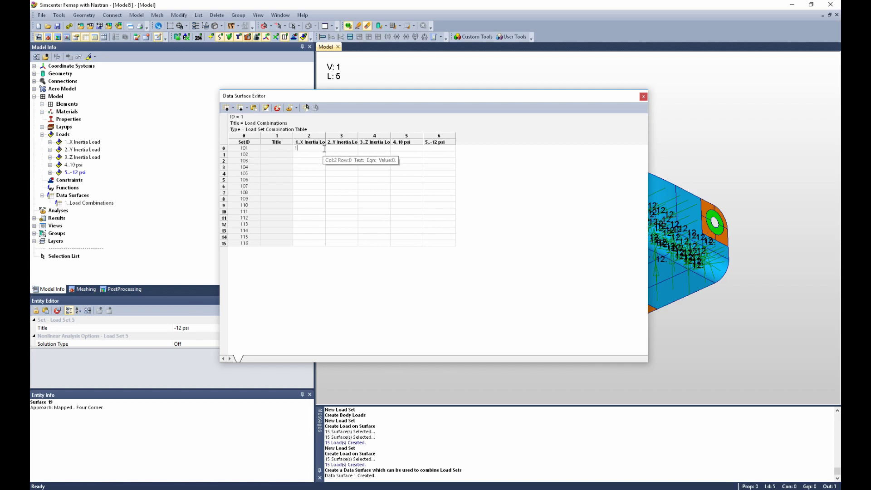
left_click(350, 149)
type("1")
key("Tab")
type("1")
key("Tab")
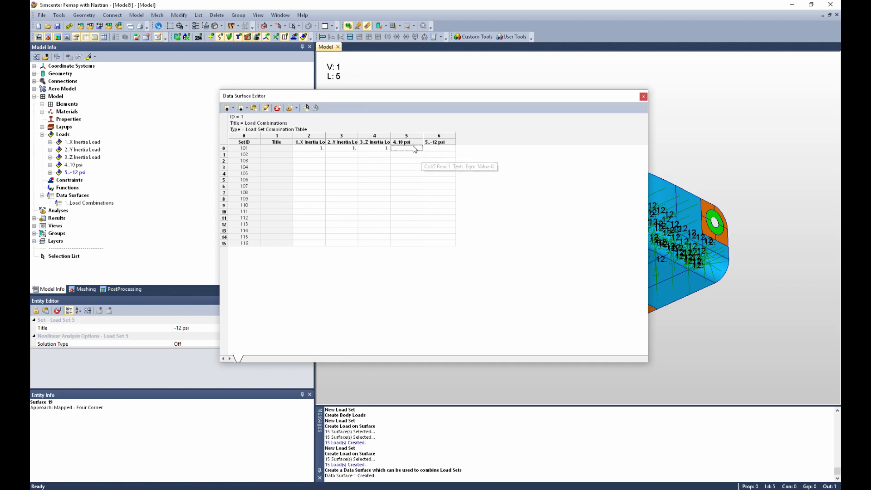
type("1")
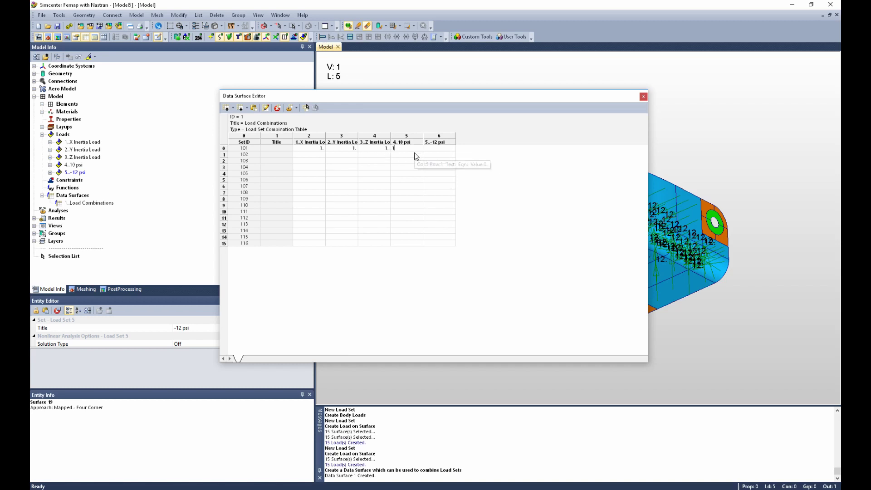
left_click(437, 153)
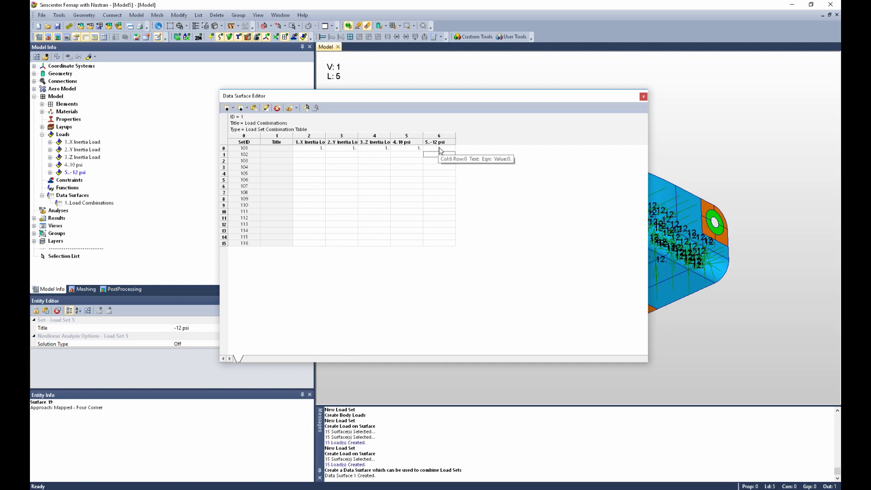
Fill the X Inertia Load column from set 102 down with blocks of 1 and -1 factors.
left_click(318, 154)
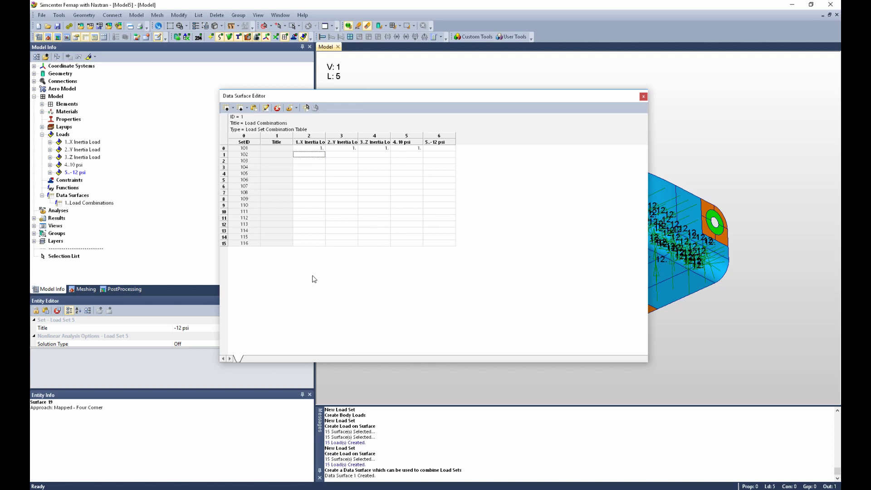
type("1")
key("Return")
type("1")
key("Return")
type("1-1")
key("Return")
type("-1")
key("Return")
type("1")
key("Return")
type("-1")
key("Return")
Fill the Y Inertia Load column from set 102 down with 1 and -1 factors.
left_click(349, 155)
type("11")
key("Return")
type("-1")
key("Return")
type("1")
key("Return")
type("1")
key("Return")
type("-1")
key("Return")
type("1")
key("Return")
type("1")
key("Return")
type("-1")
key("Return")
Fill the Z Inertia Load column from set 102 down with alternating -1 and 1 factors.
left_click(377, 157)
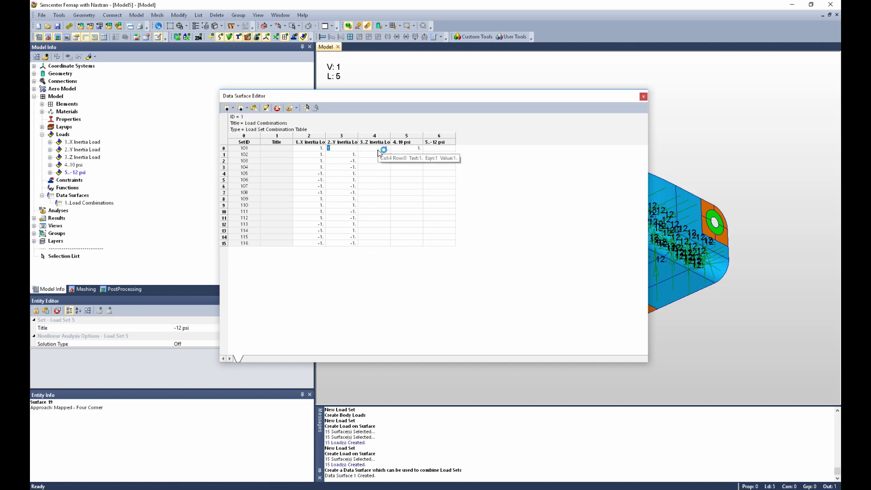
type("-1")
key("Return")
type("1")
key("Return")
type("-1")
key("Return")
type("1")
key("Return")
type("-1")
key("Return")
type("1")
key("Return")
type("-1")
key("Return")
type("1")
key("Return")
type("-1")
key("Return")
type("1")
key("Return")
type("-1")
key("Return")
type("1")
key("Return")
type("-1")
key("Return")
type("1")
key("Return")
type("-1")
key("Return")
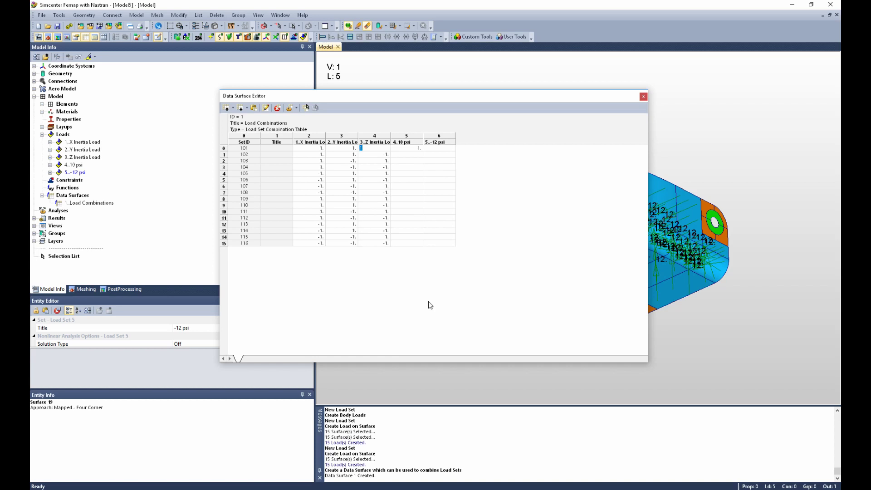
key("Escape")
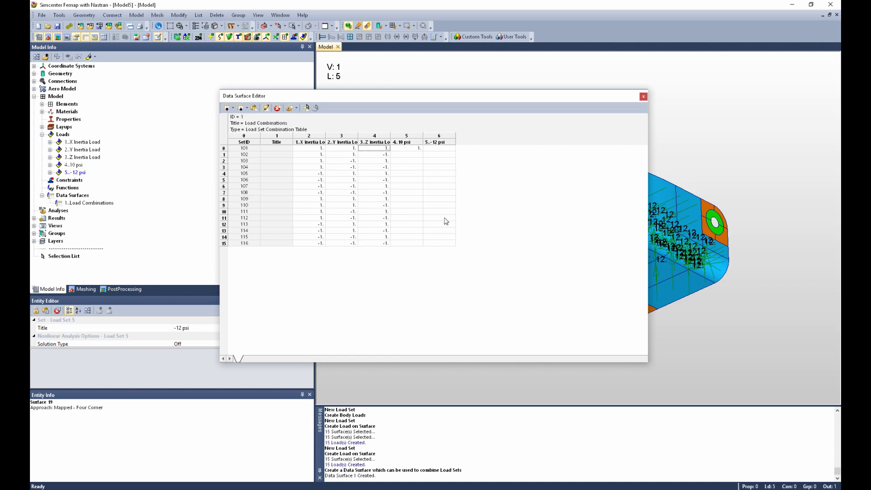
Enter a factor of 1 in the 10 psi column for sets 102 through 108.
left_click(413, 156)
type("1")
key("Return")
type("1")
key("Return")
type("1")
key("Return")
type("1")
key("Return")
type("1")
key("Return")
type("1")
key("Return")
type("1")
key("Return")
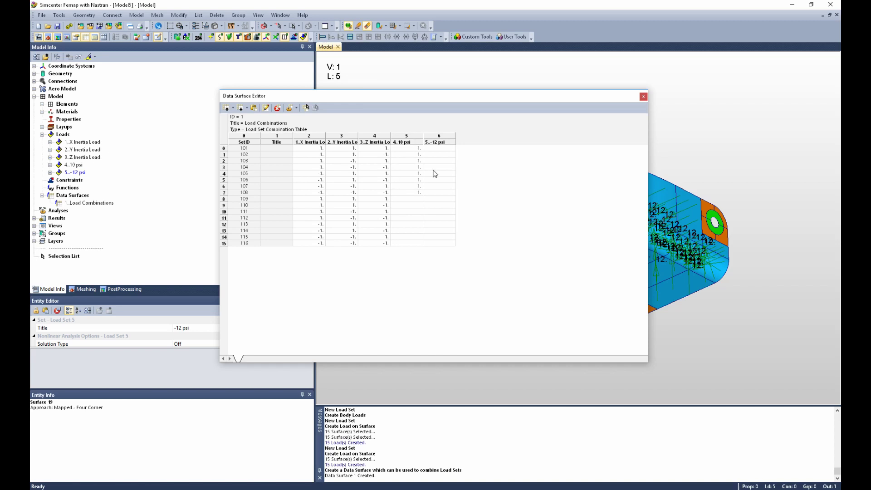
Enter a factor of 1 in the -12 psi column for sets 109–116, correcting set 109's -1.
left_click(445, 198)
type("-1")
key("Return")
left_click(447, 200)
type("1")
key("Return")
type("1 1 1 1 1")
key("Return")
type("1 1")
right_click(410, 206)
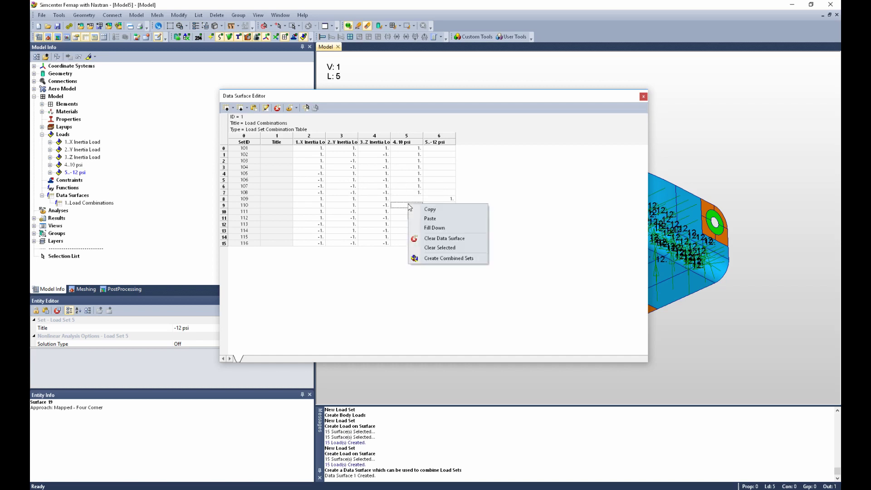
Create the combined load sets from the table and close the Data Surface Editor.
left_click(450, 258)
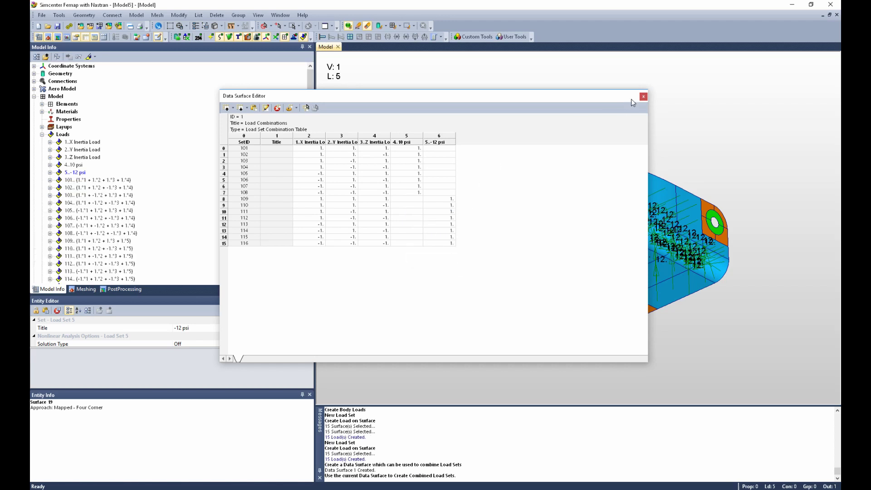
left_click(643, 97)
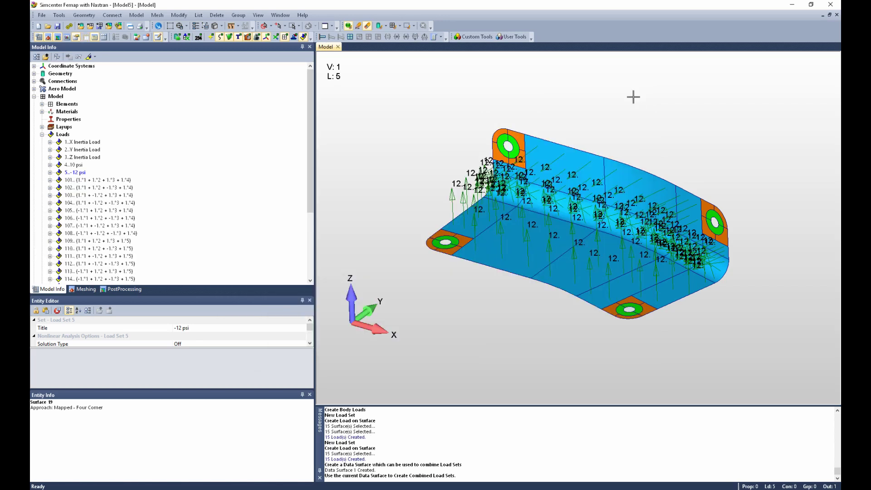
scroll(165, 155, "down", 2)
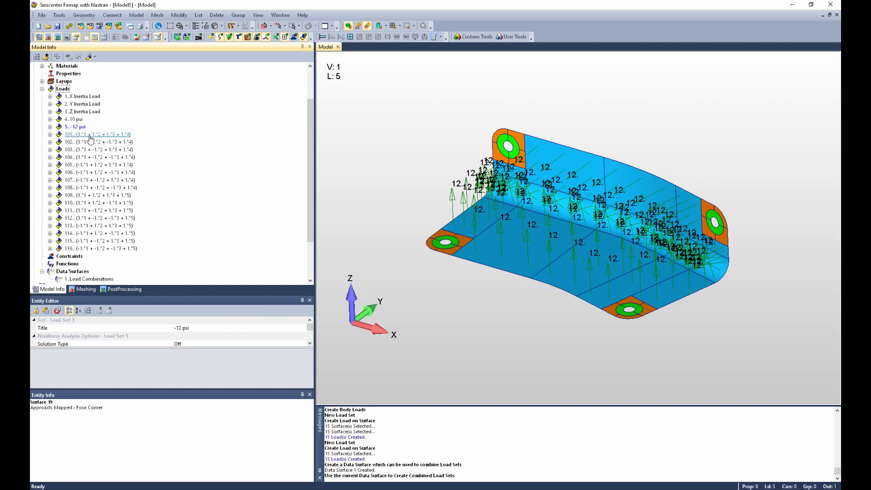
Inspect load sets 101 and 116, expanding set 101's Body Loads to check its acceleration.
left_click(84, 137)
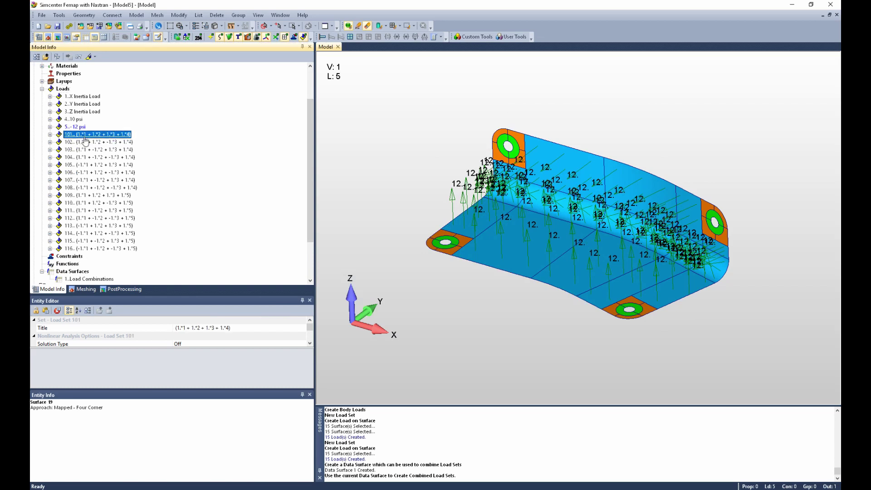
left_click(86, 248)
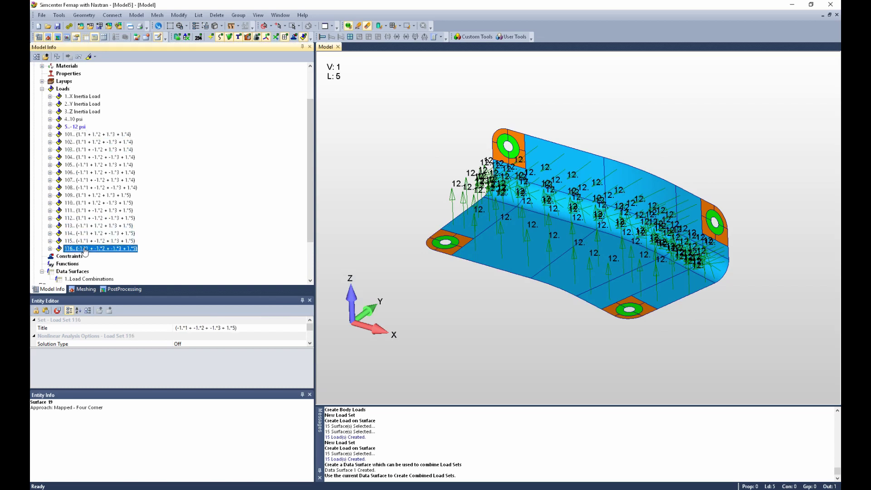
left_click(50, 135)
left_click(58, 150)
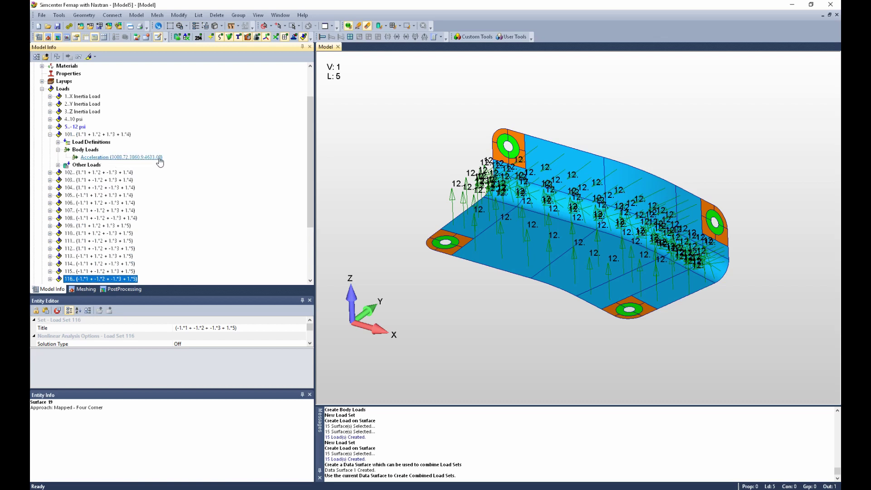
left_click(58, 149)
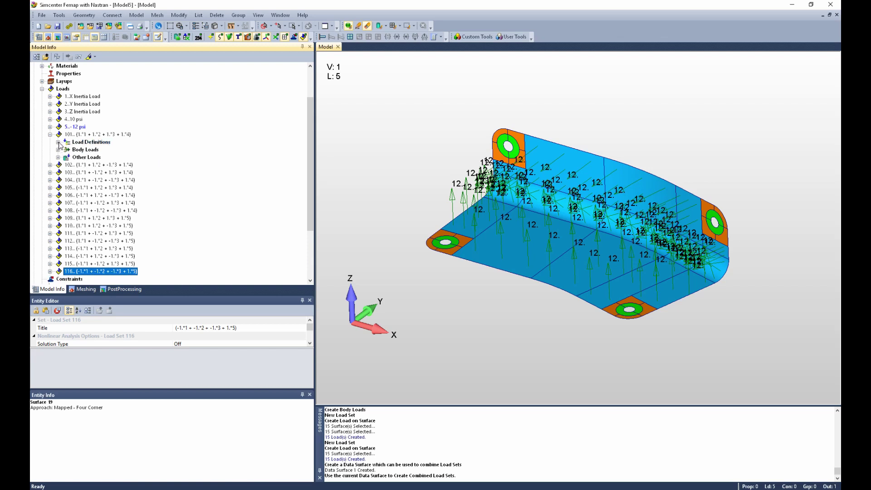
Review set 101's Pressure on Surface definition, cancel without changes, and collapse set 101.
left_click(58, 142)
left_click(98, 151)
left_click(99, 150)
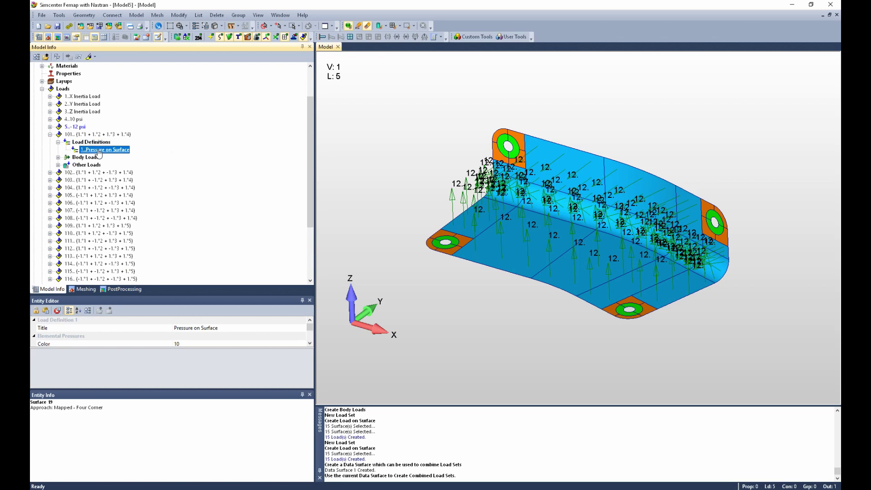
right_click(99, 151)
left_click(136, 231)
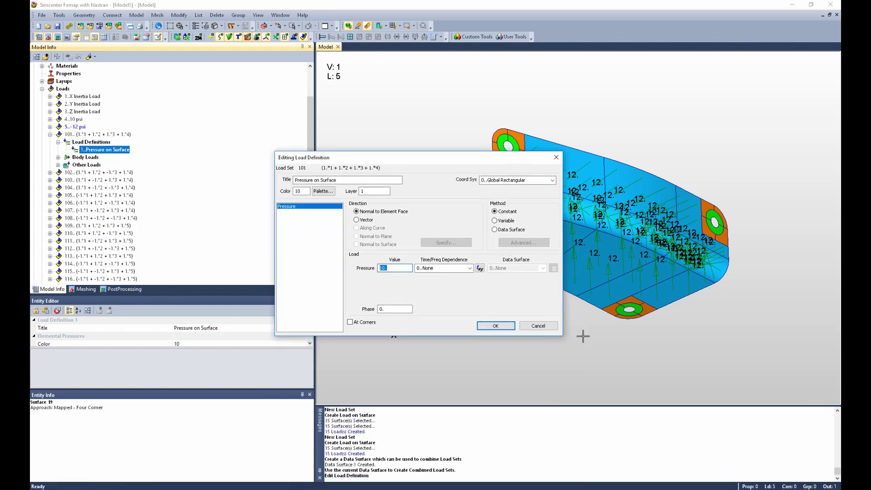
left_click(538, 325)
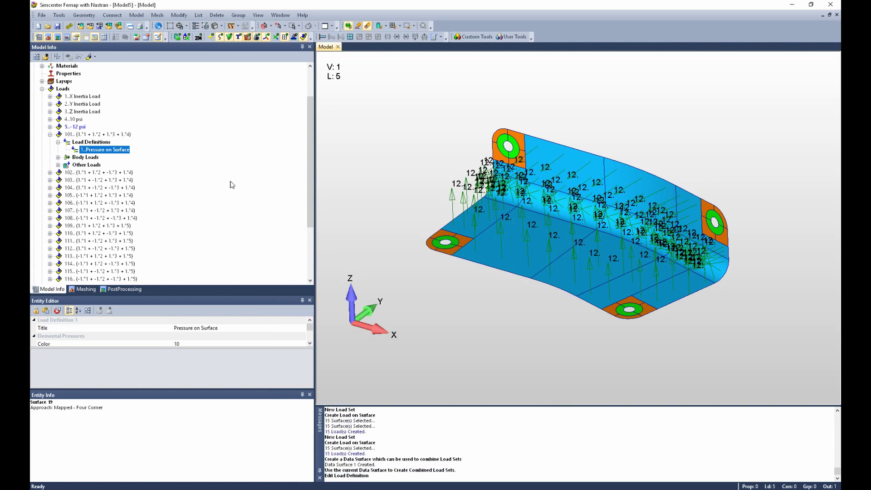
left_click(58, 142)
left_click(50, 134)
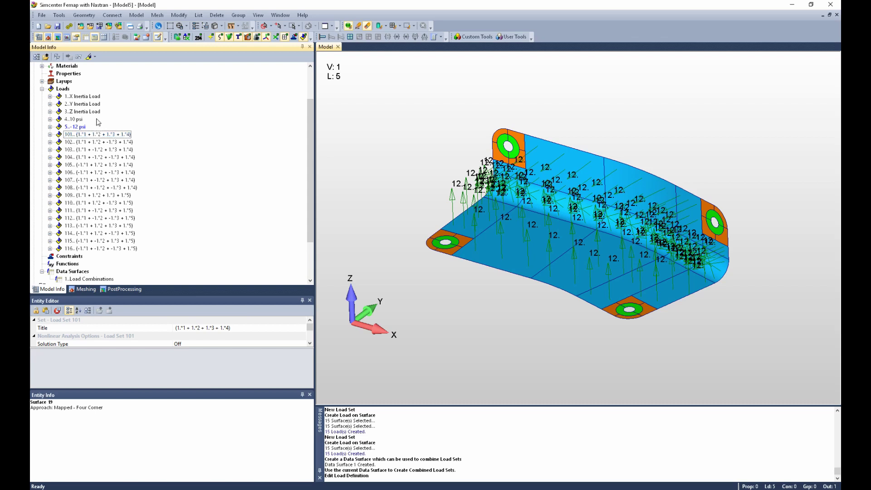
left_click(303, 15)
left_click(312, 26)
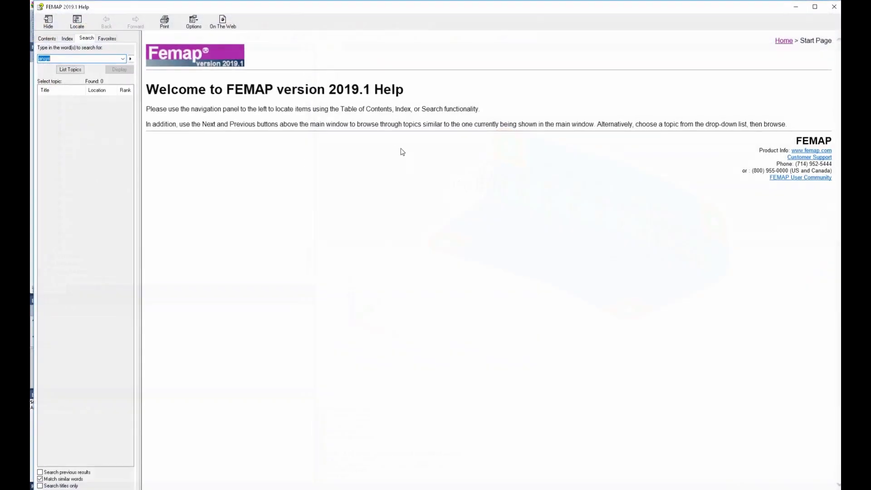
type("dat")
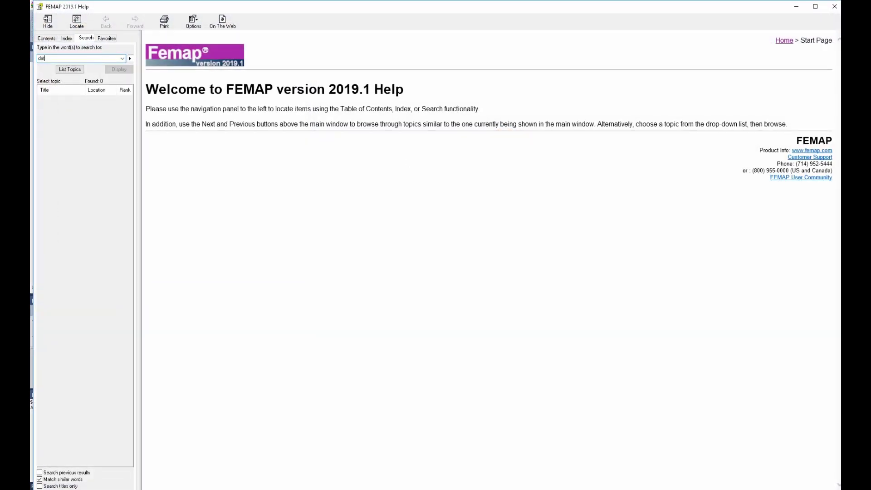
type("a surface")
key("Return")
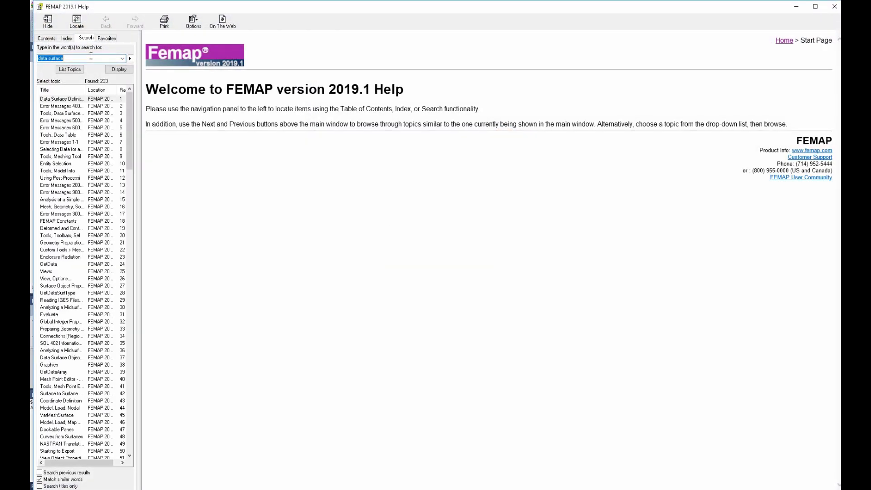
left_click(78, 100)
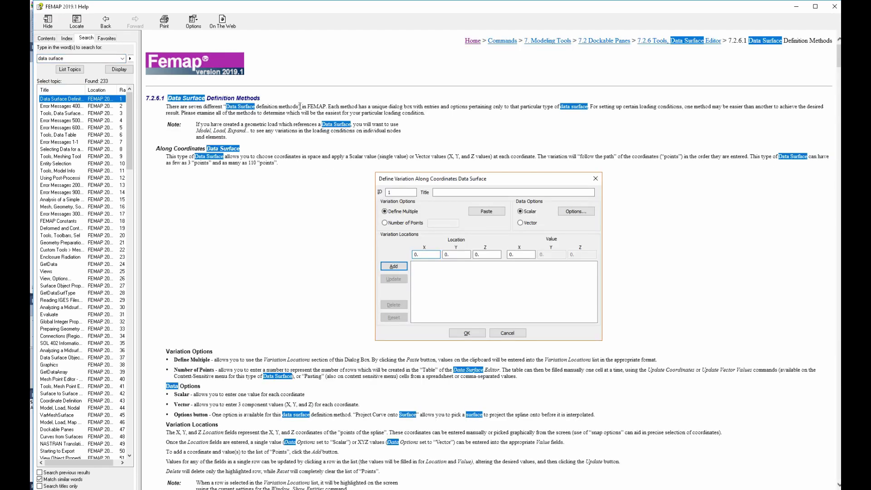
scroll(301, 122, "down", 15)
scroll(309, 149, "down", 20)
scroll(310, 154, "down", 20)
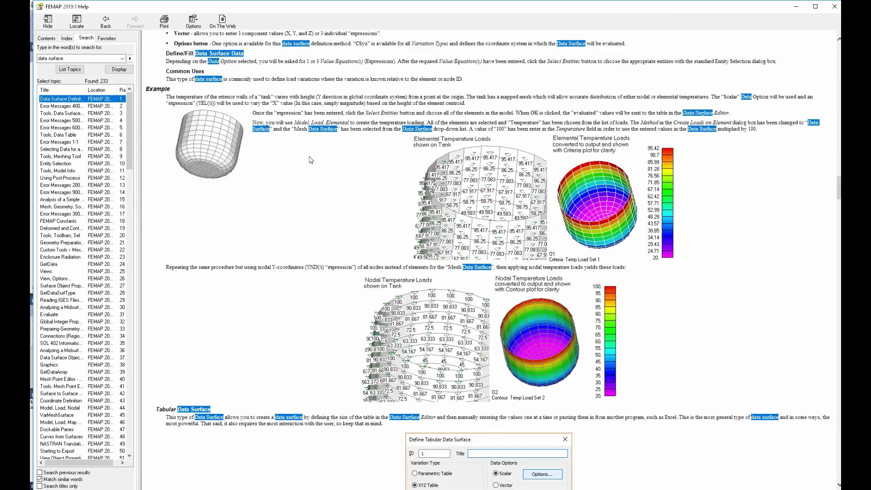
scroll(310, 160, "down", 20)
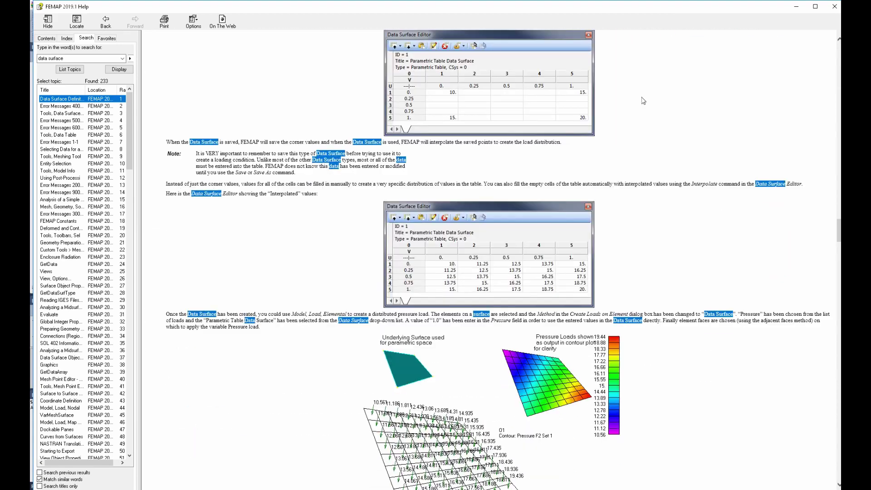
left_click(834, 6)
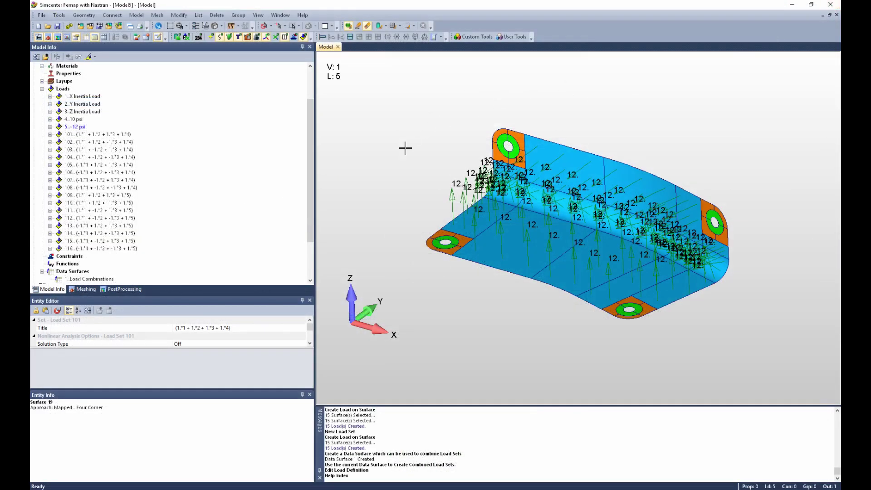